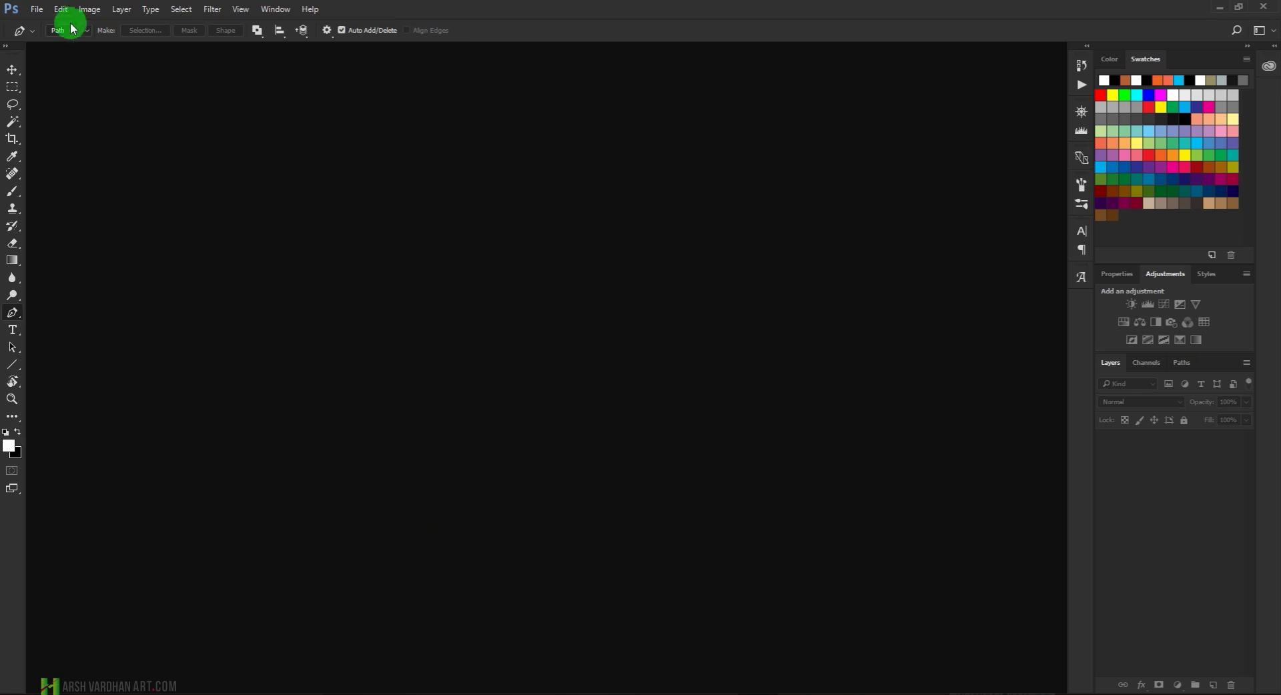
# Create a new 1920×1080 white document and add an empty Layer 1 above the background
pyautogui.click(36, 10)
pyautogui.click(42, 26)
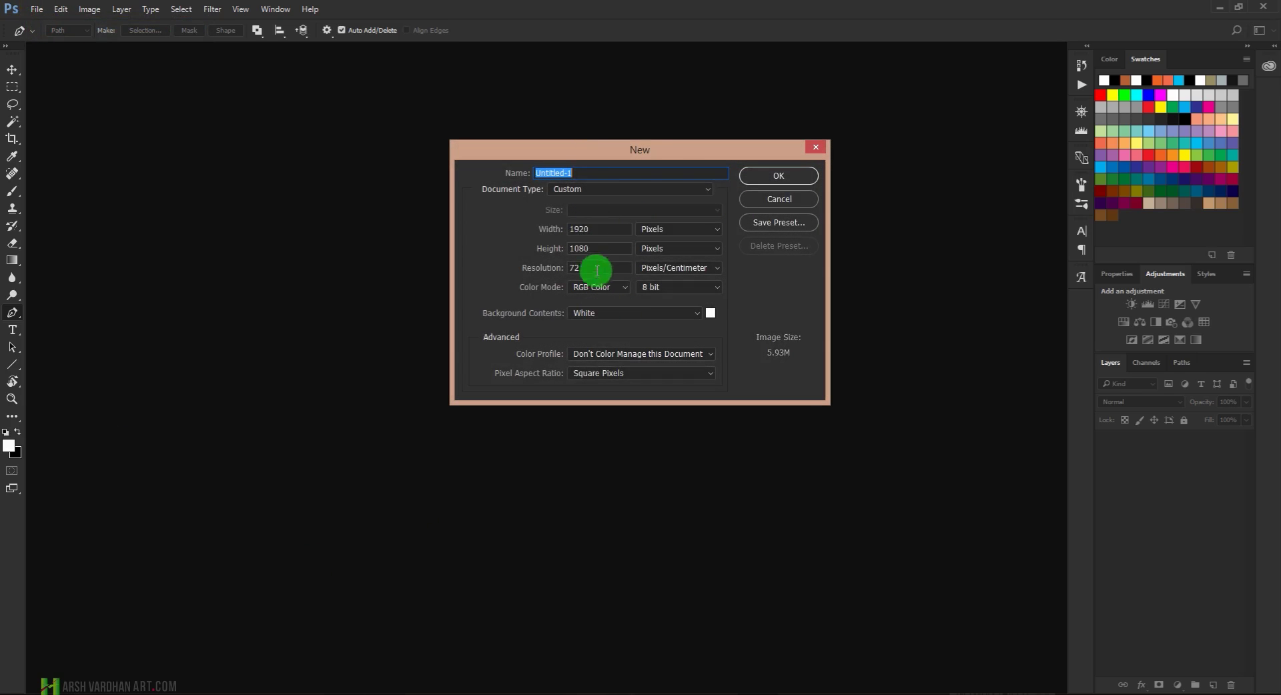
pyautogui.click(782, 176)
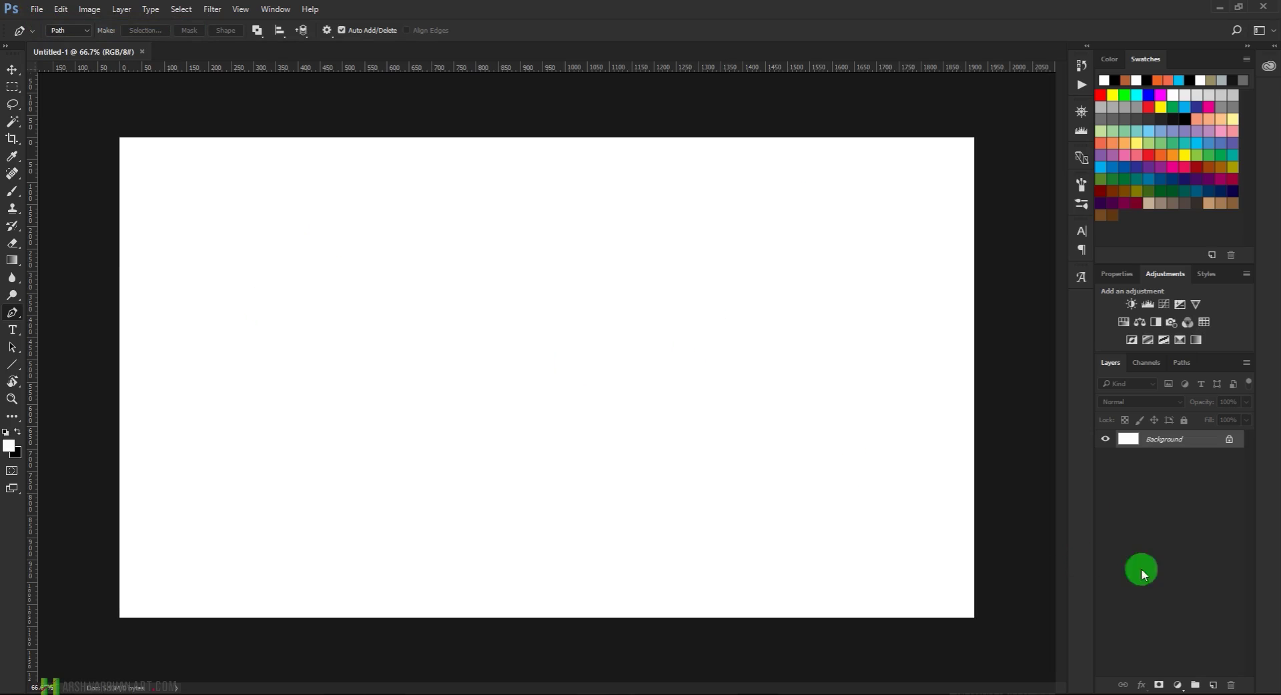
pyautogui.click(1213, 685)
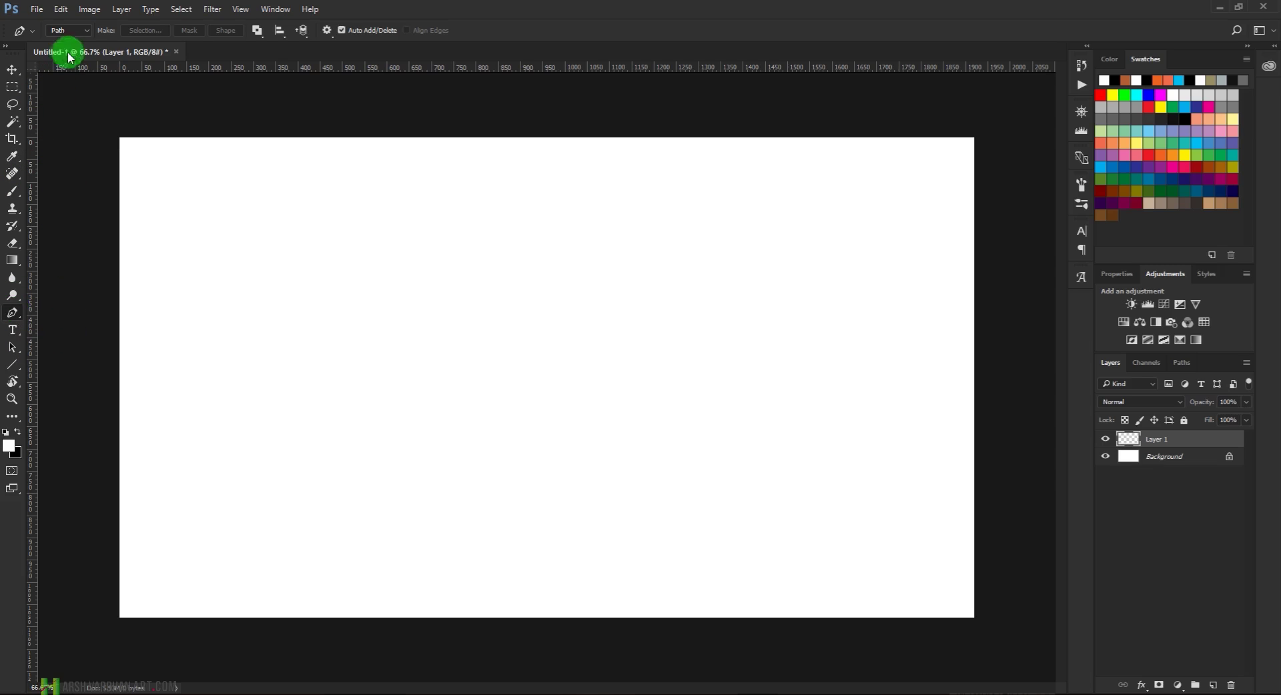
# Set the Pen tool to Path mode and start a vertical path on the lower canvas
pyautogui.click(84, 34)
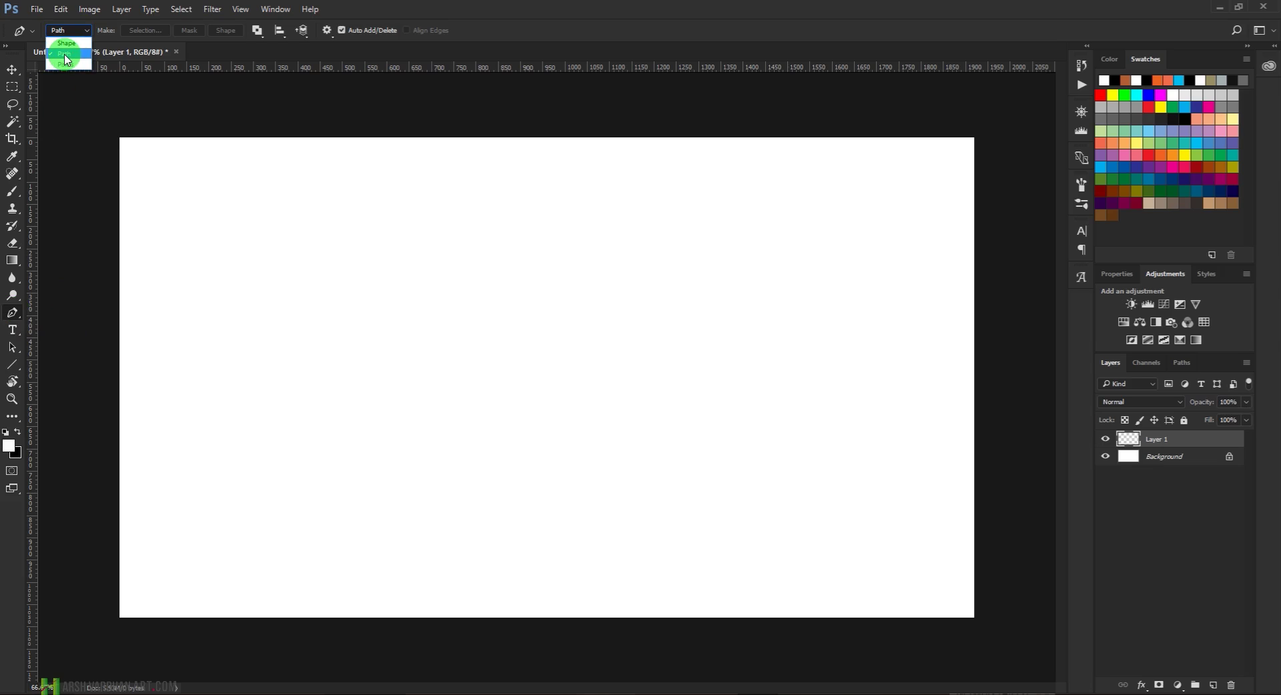
pyautogui.click(64, 53)
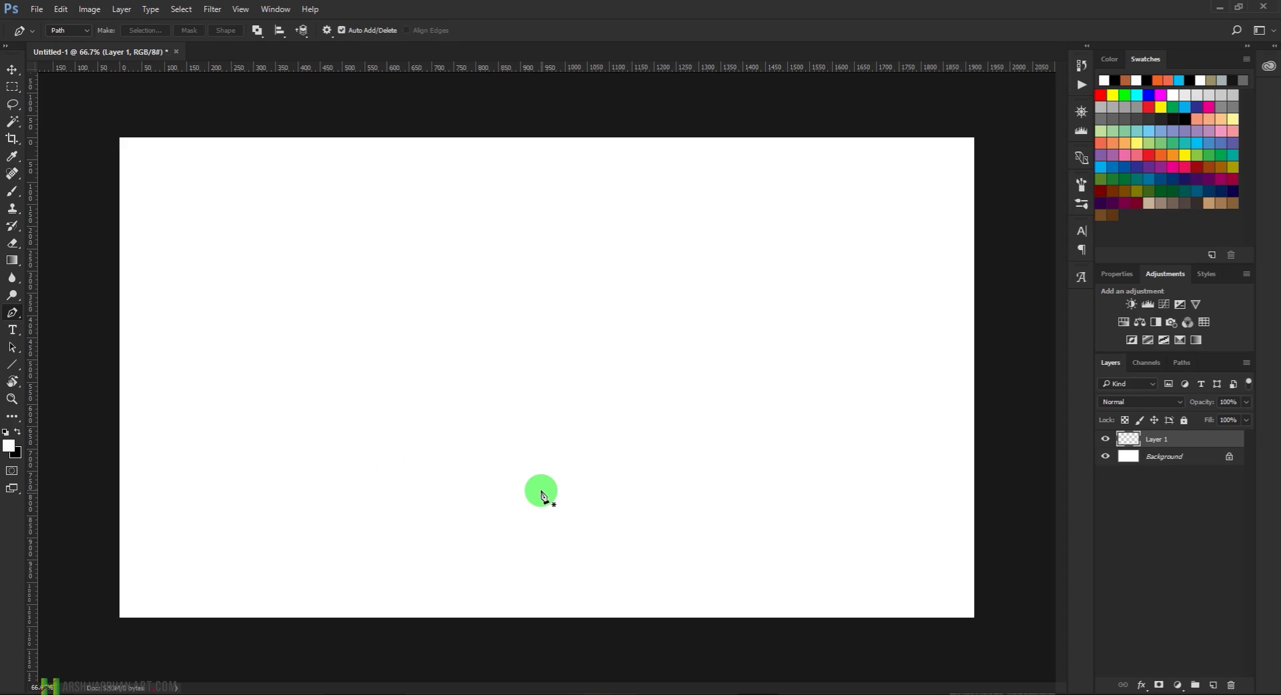
pyautogui.click(541, 491)
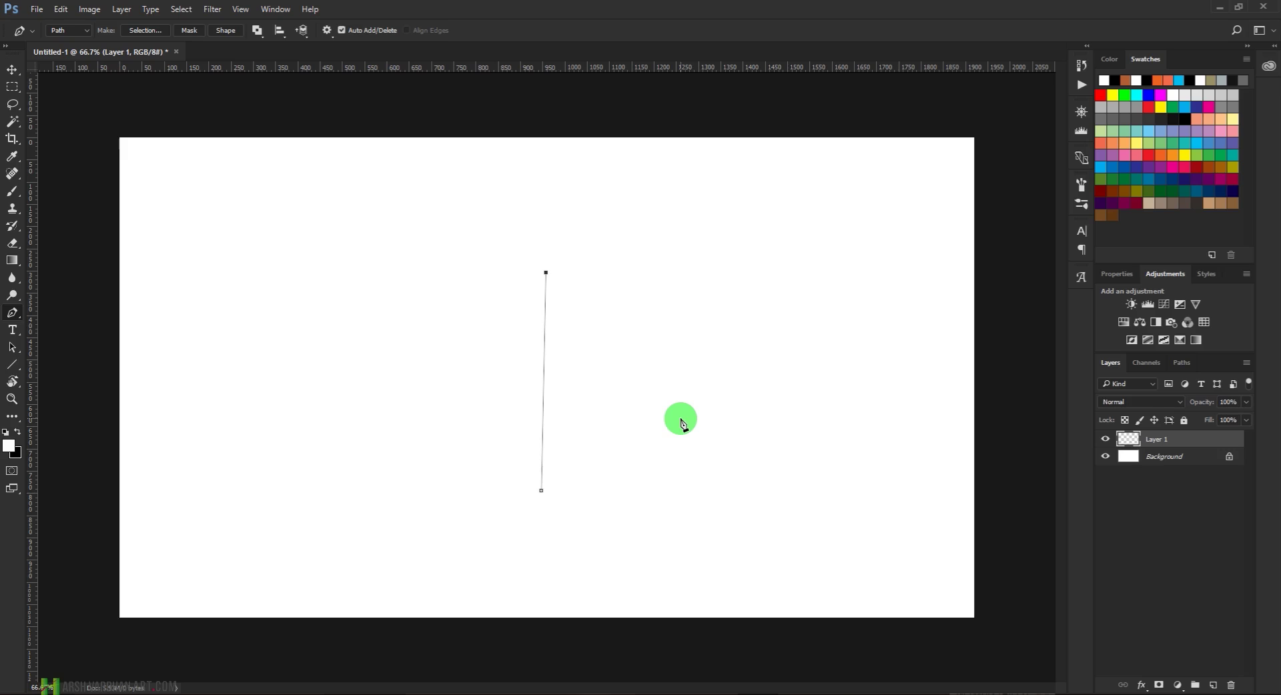
# Open Filter > Render > Tree and choose 15: Robinia as the base tree type
pyautogui.click(211, 9)
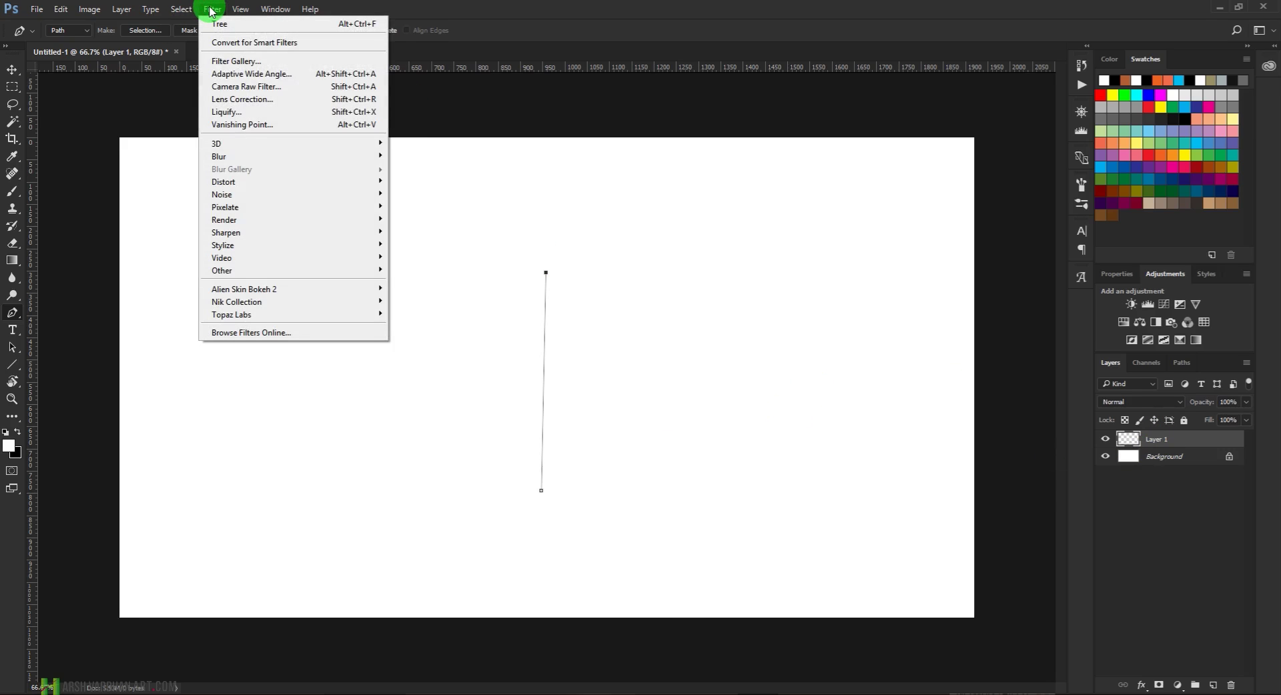
pyautogui.moveTo(220, 220)
pyautogui.click(428, 249)
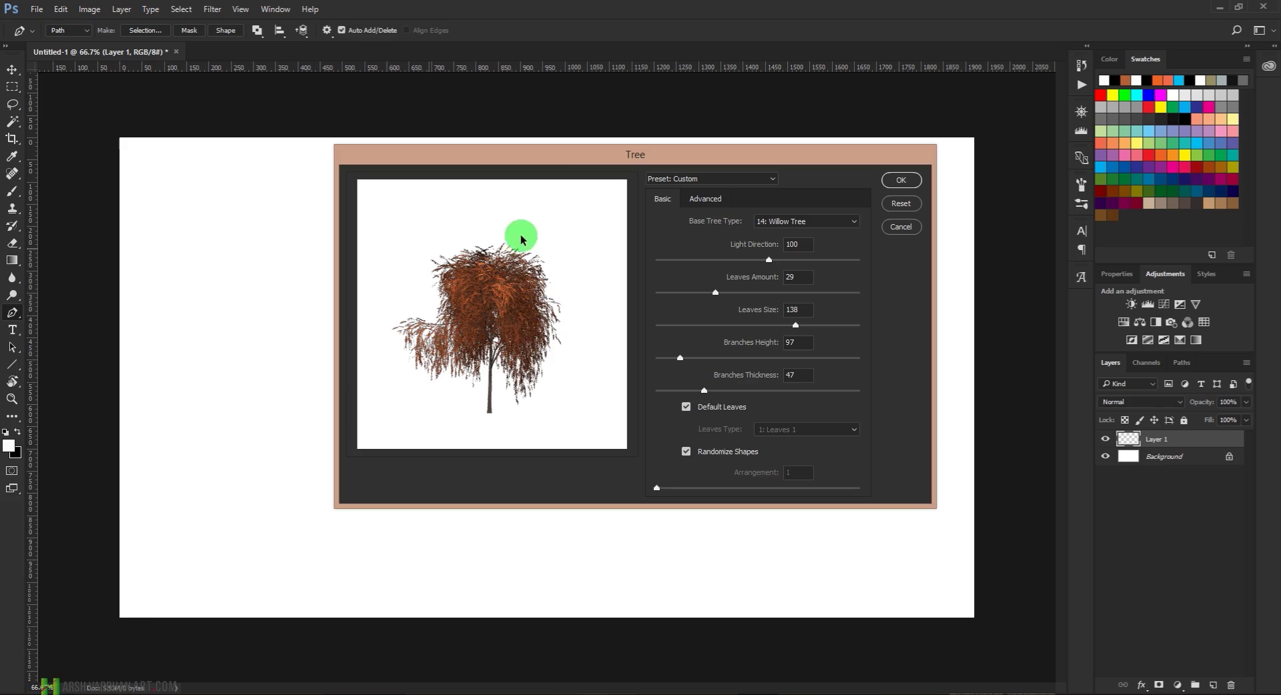
pyautogui.click(839, 222)
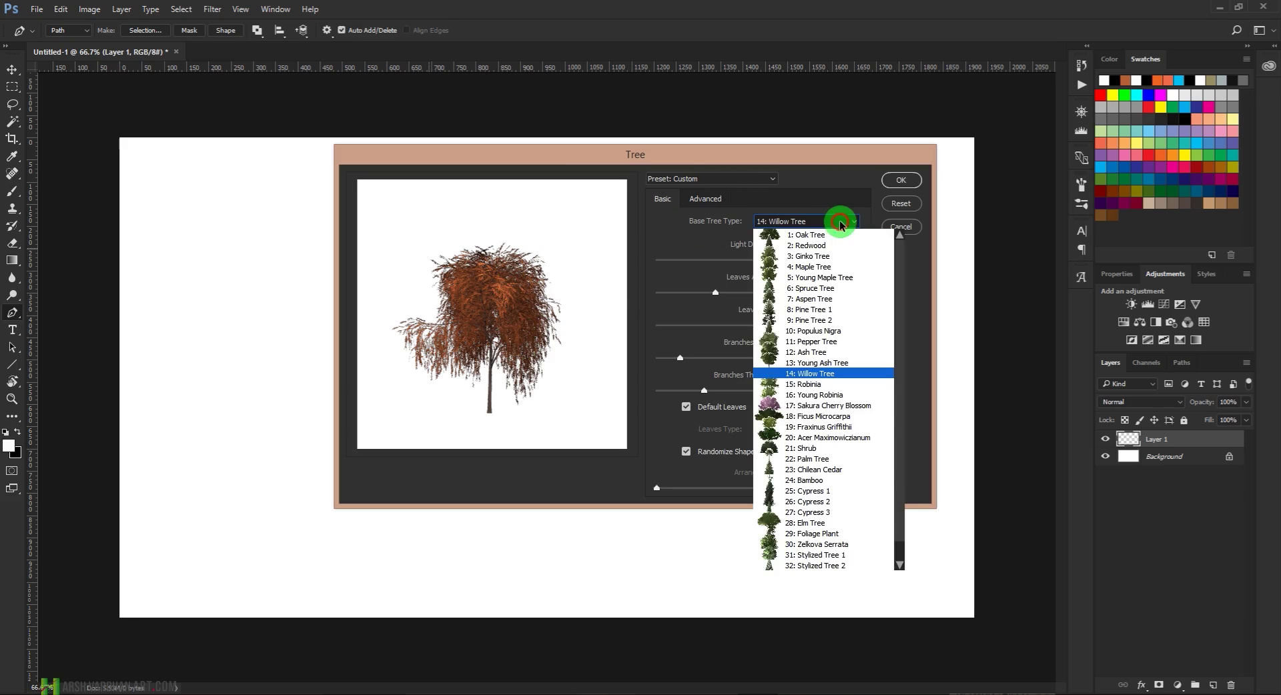
pyautogui.click(823, 297)
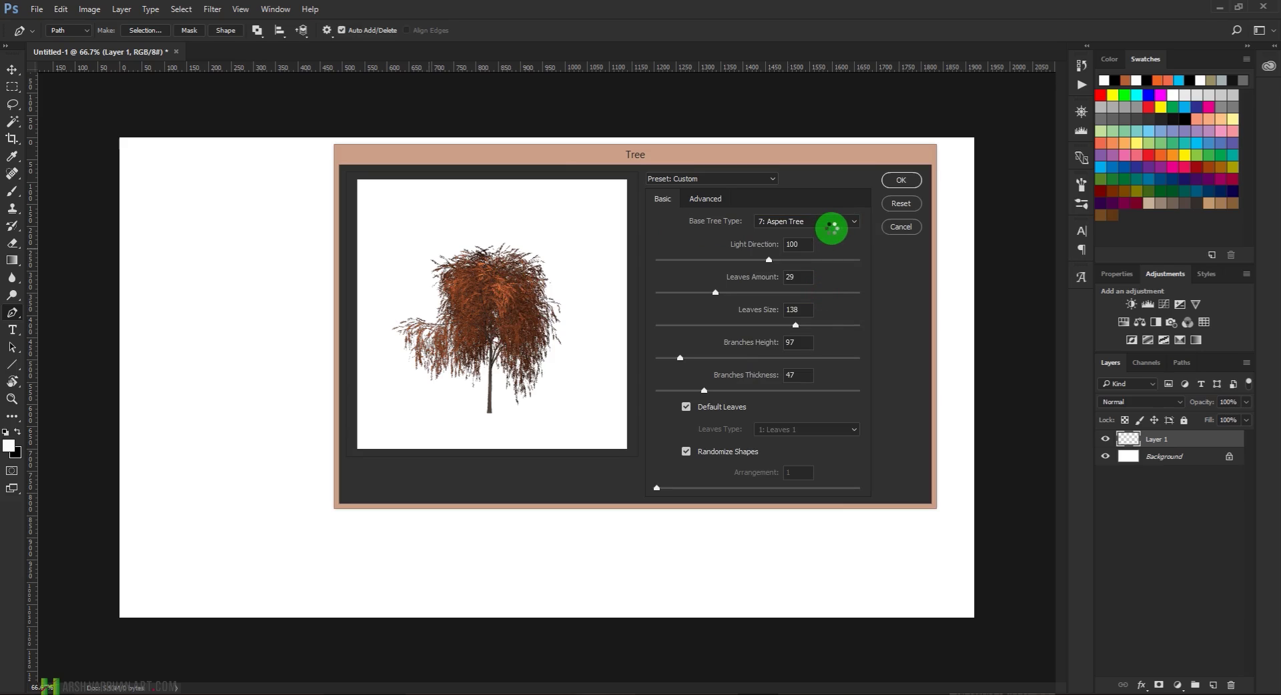
pyautogui.click(832, 229)
pyautogui.click(825, 377)
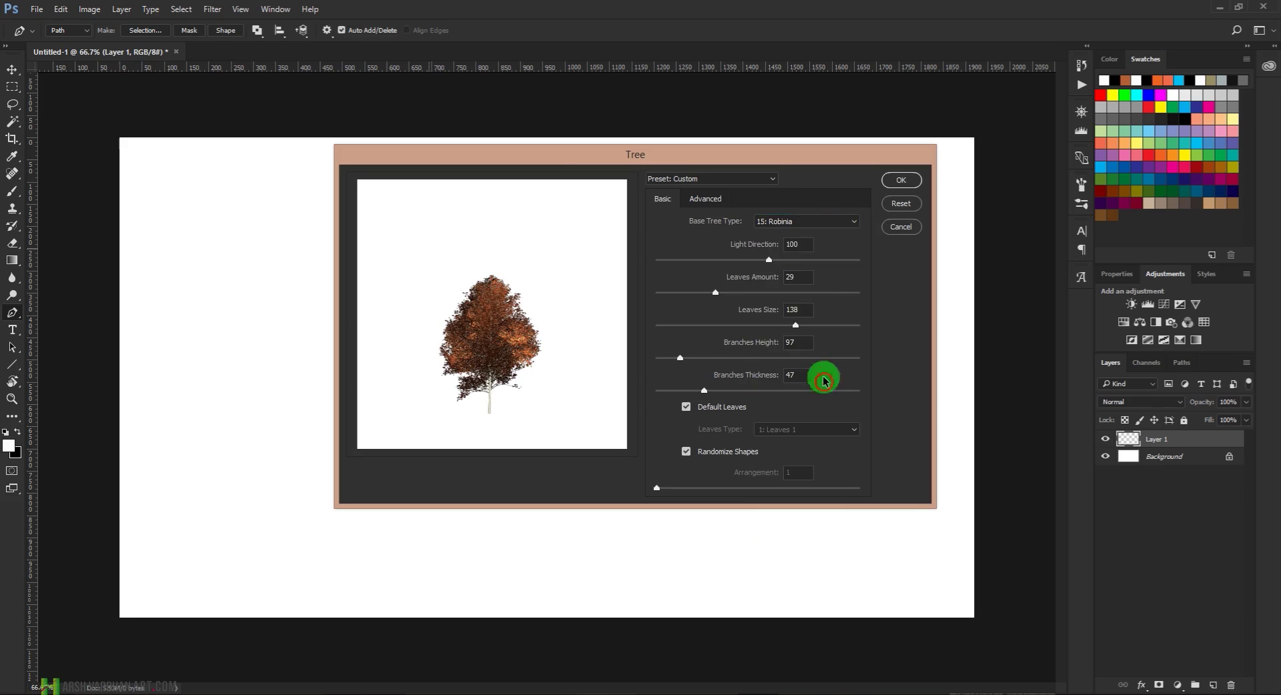
# Set light direction 72, leaves amount 49, leaves size 181, branch height 145, thickness 129
pyautogui.click(734, 264)
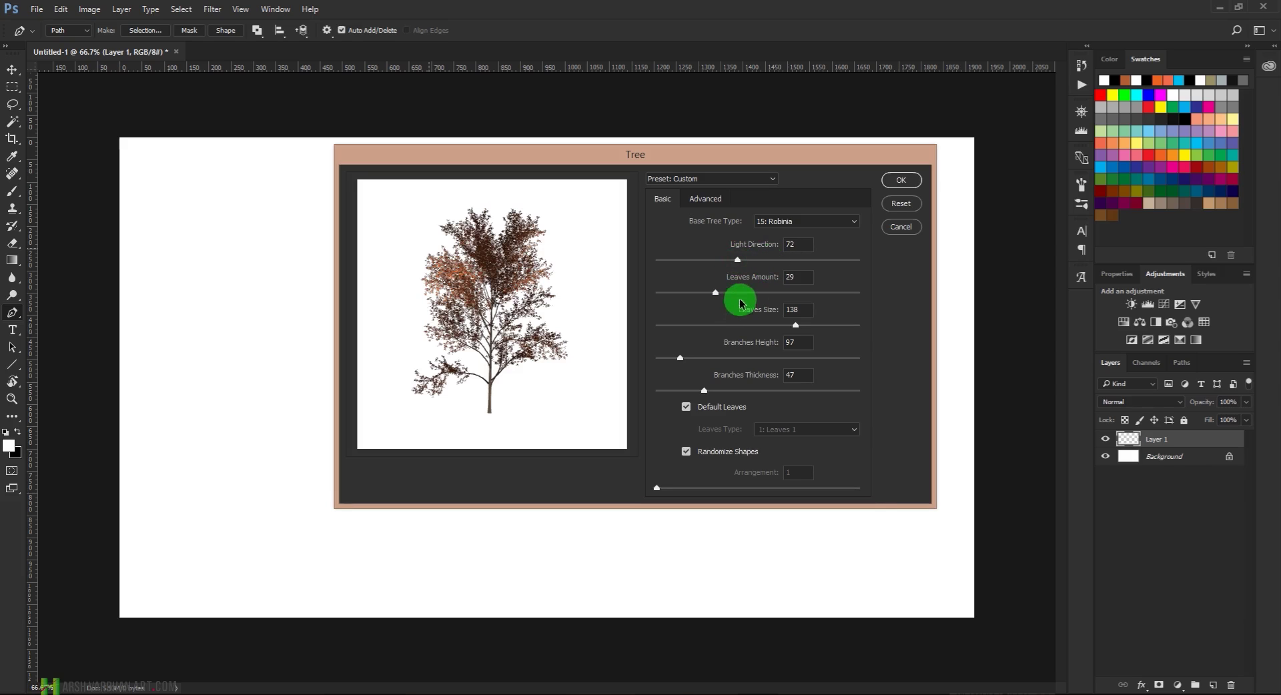
pyautogui.click(761, 292)
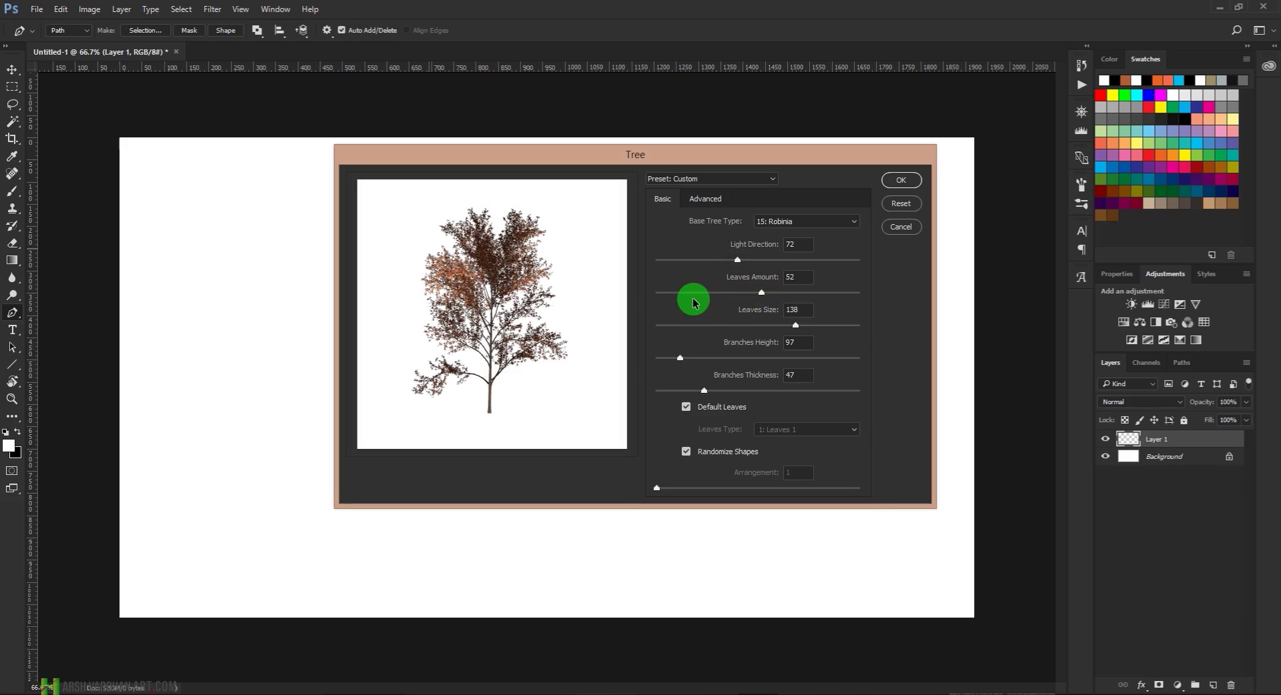
pyautogui.click(652, 295)
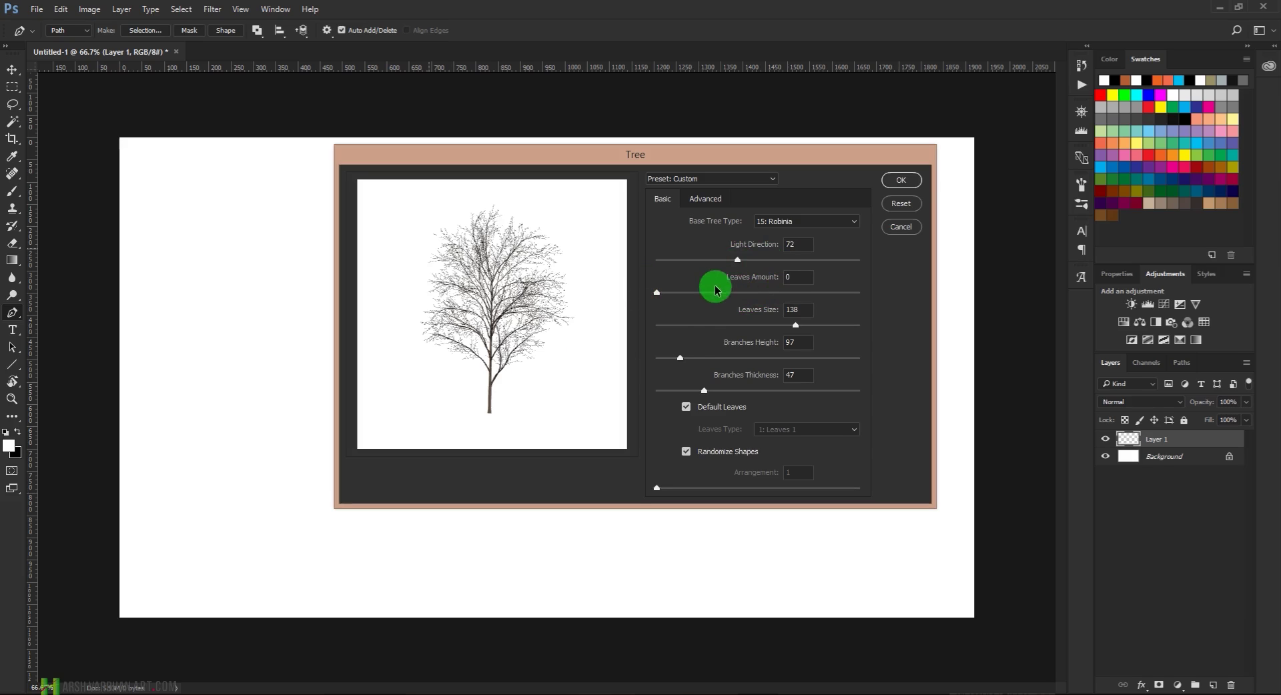
pyautogui.click(755, 292)
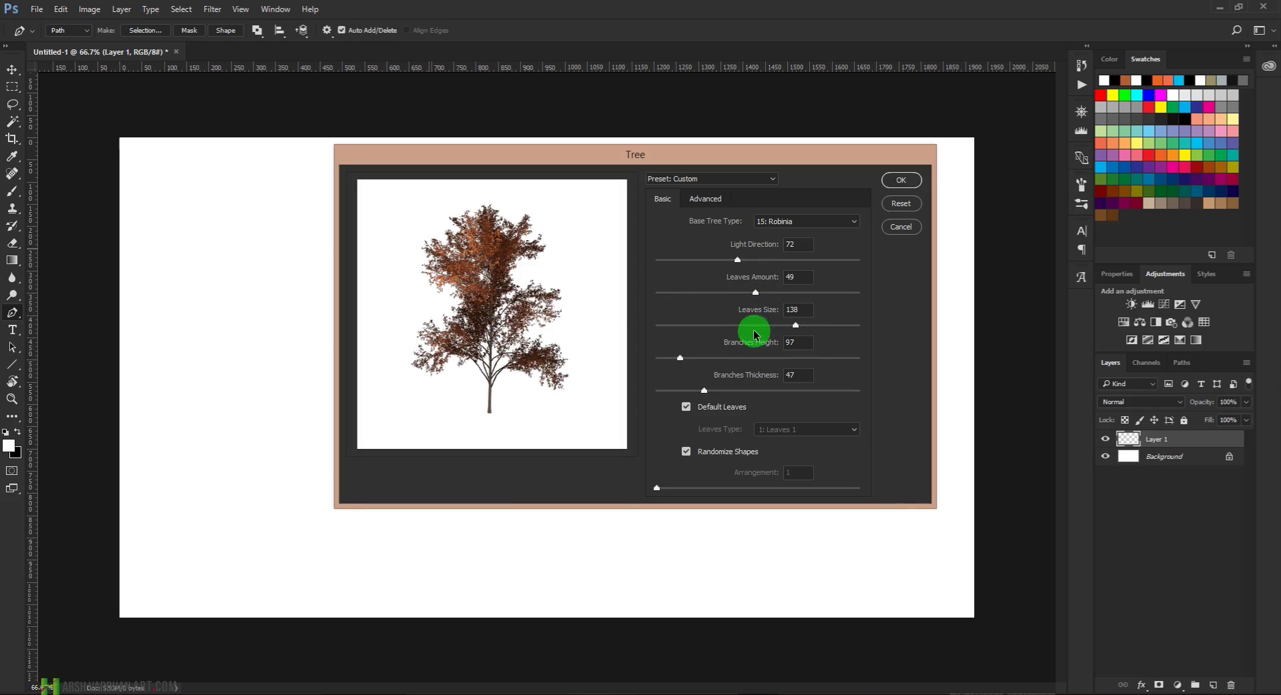
pyautogui.click(838, 325)
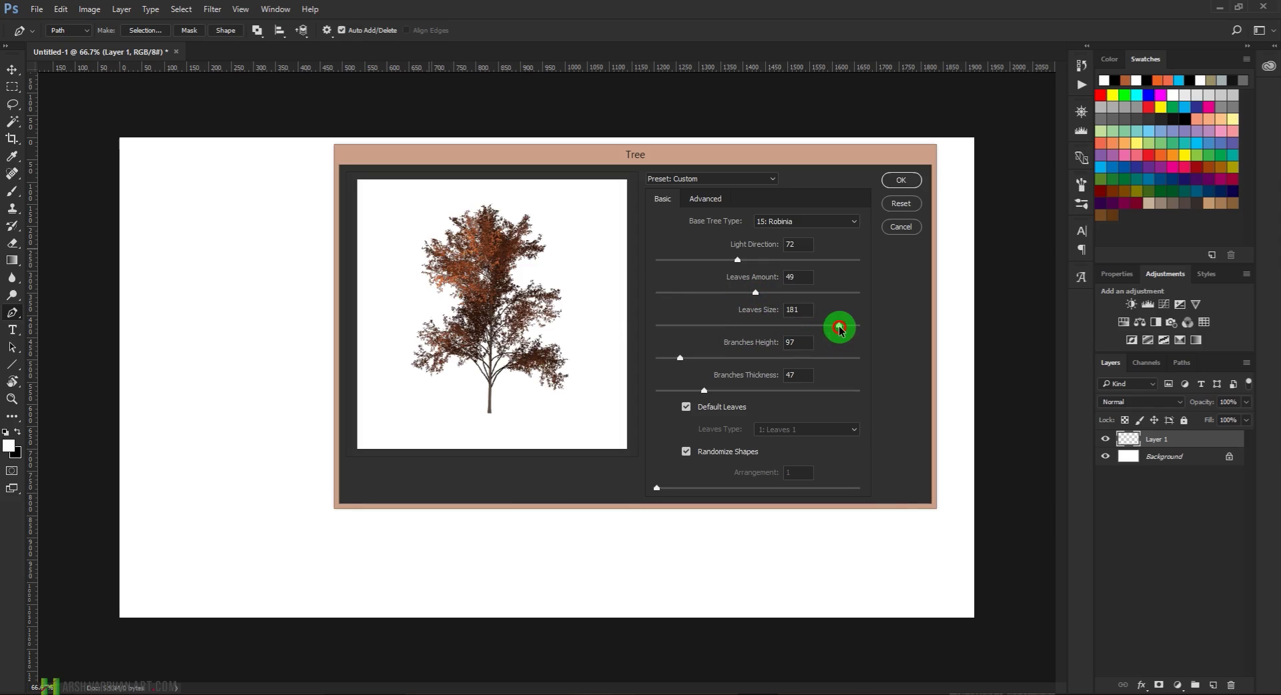
pyautogui.click(723, 358)
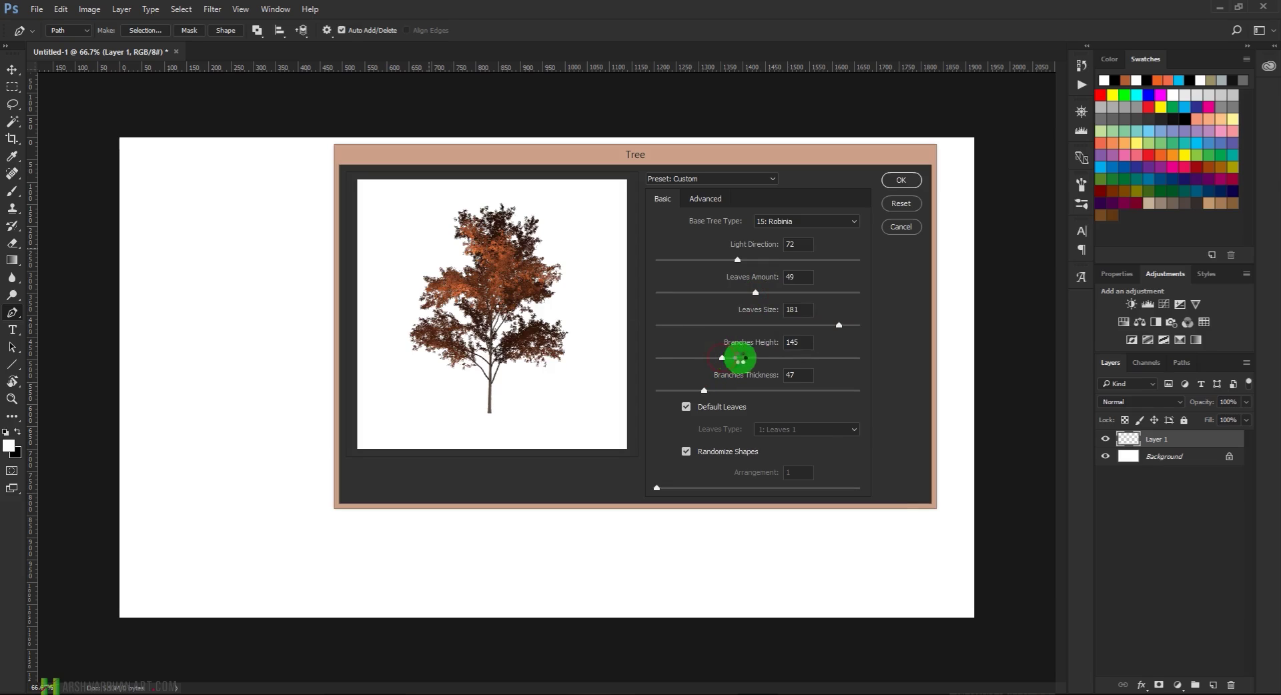
pyautogui.click(741, 391)
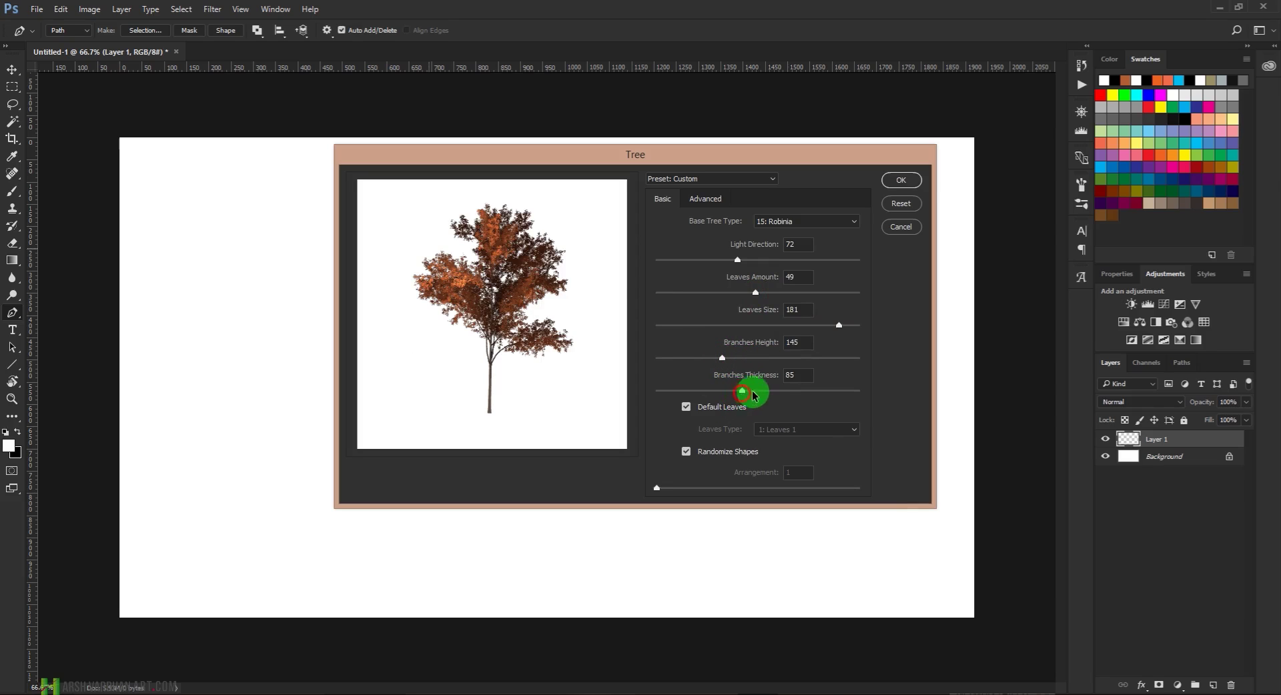
pyautogui.click(786, 391)
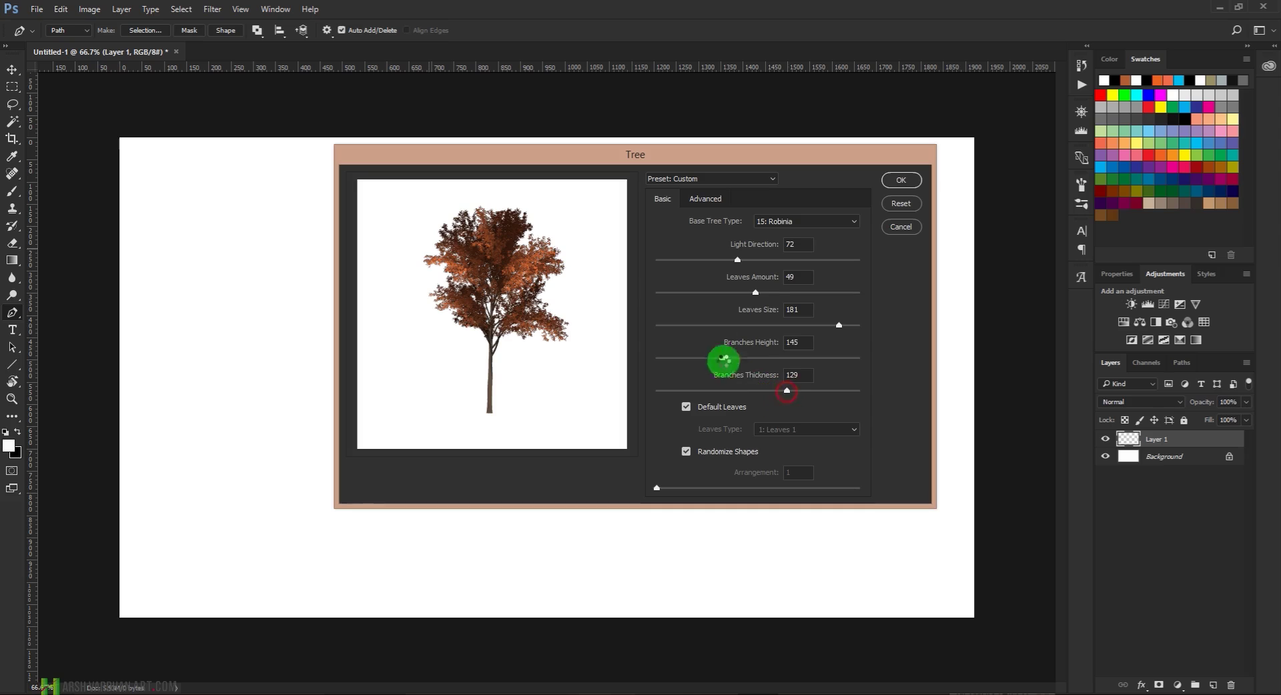
# In the Advanced settings, set Camera Tilt to 7 and give the leaves a custom blue colour
pyautogui.click(702, 208)
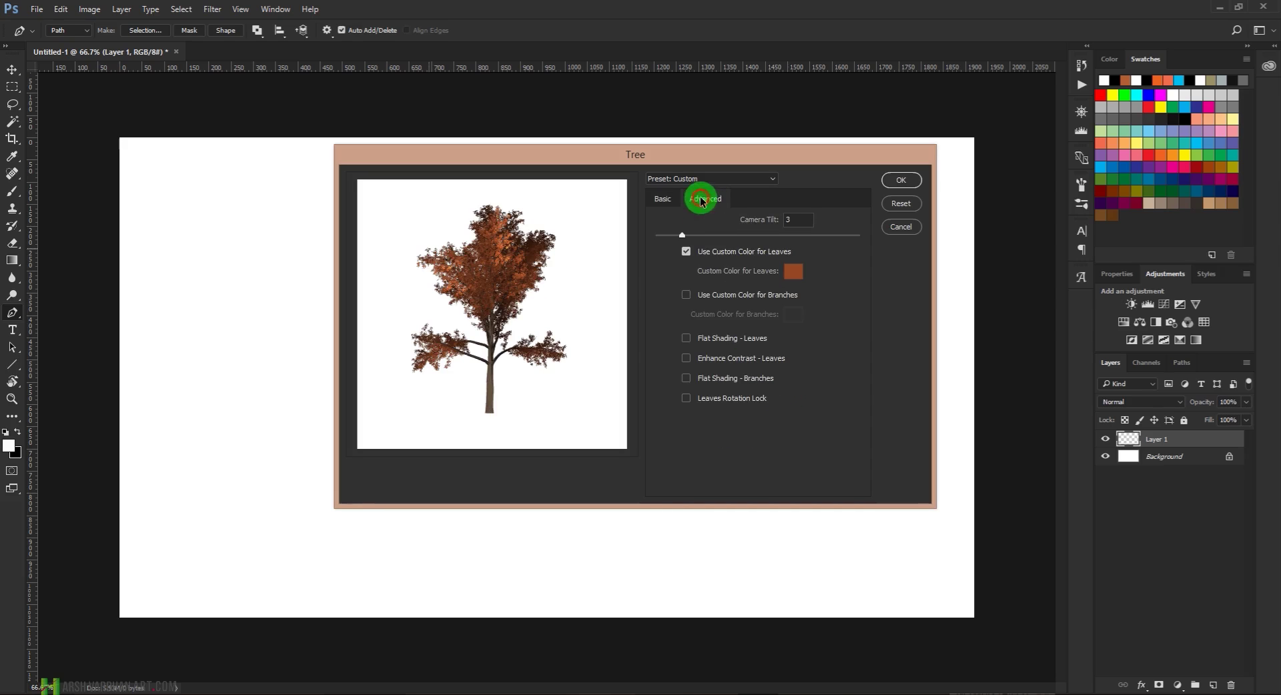
pyautogui.moveTo(693, 236); pyautogui.dragTo(732, 242)
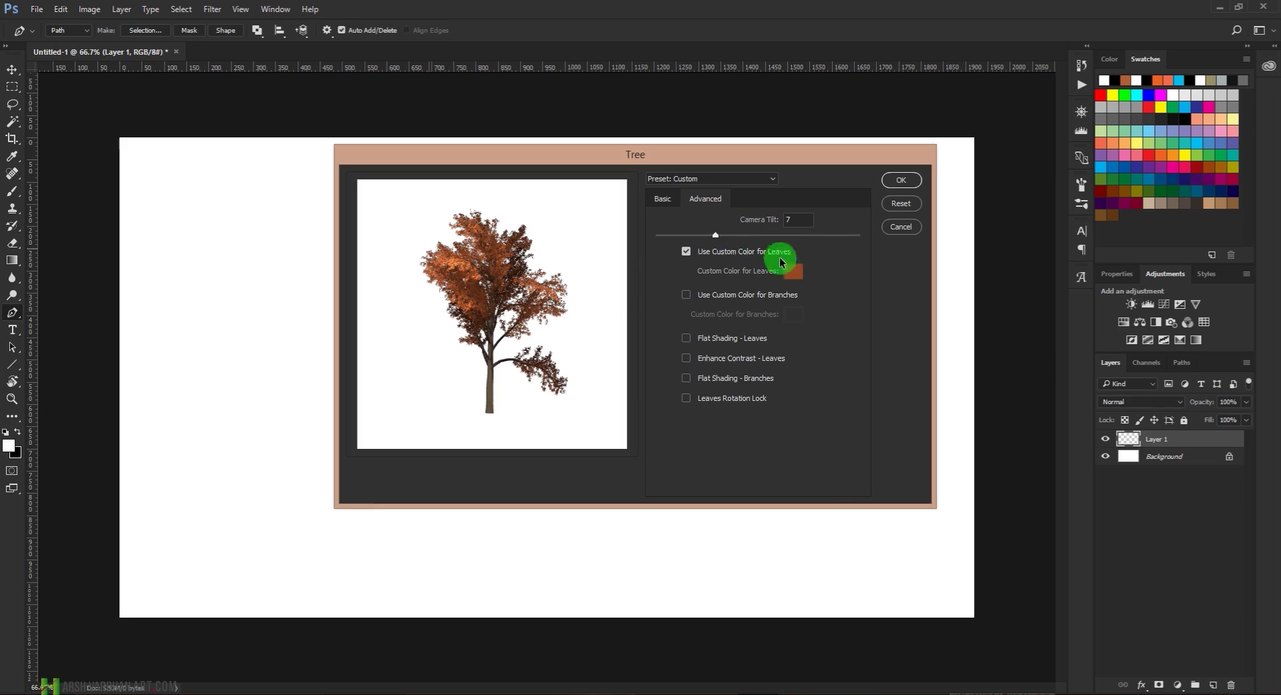
pyautogui.click(794, 272)
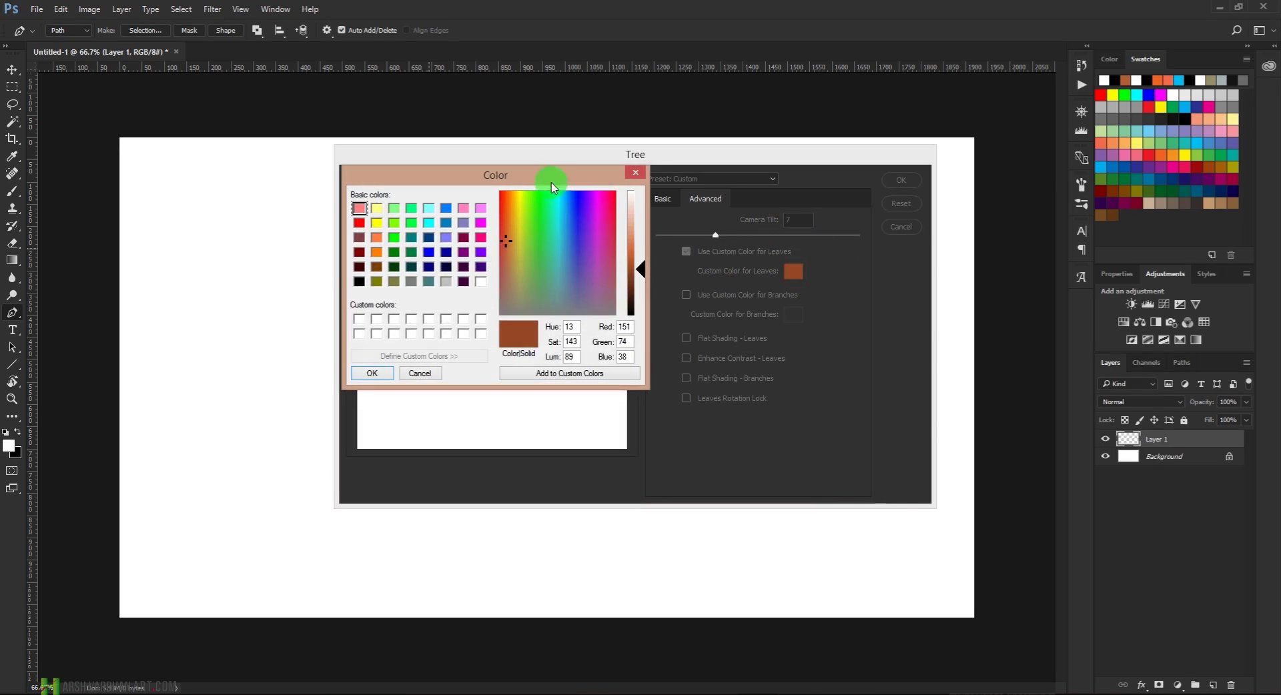
pyautogui.moveTo(552, 188); pyautogui.dragTo(867, 212)
pyautogui.click(854, 279)
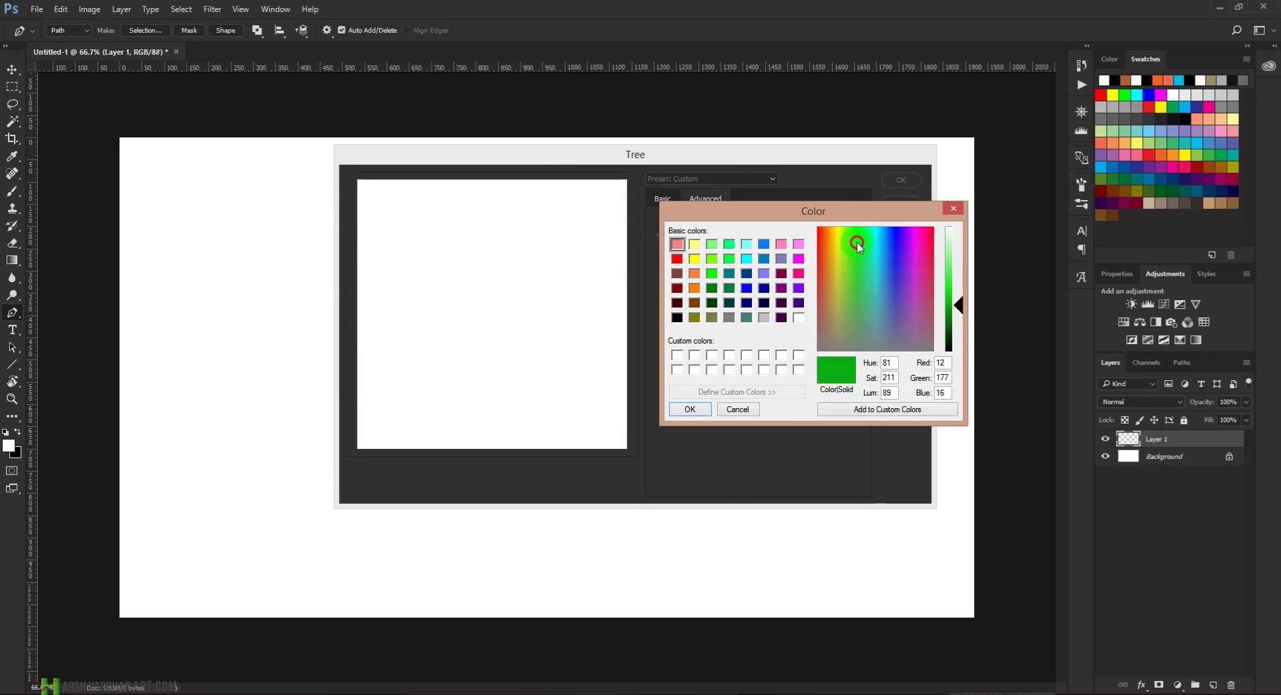
pyautogui.moveTo(858, 247)
pyautogui.mouseDown()
pyautogui.moveTo(835, 250)
pyautogui.moveTo(846, 250)
pyautogui.mouseUp()
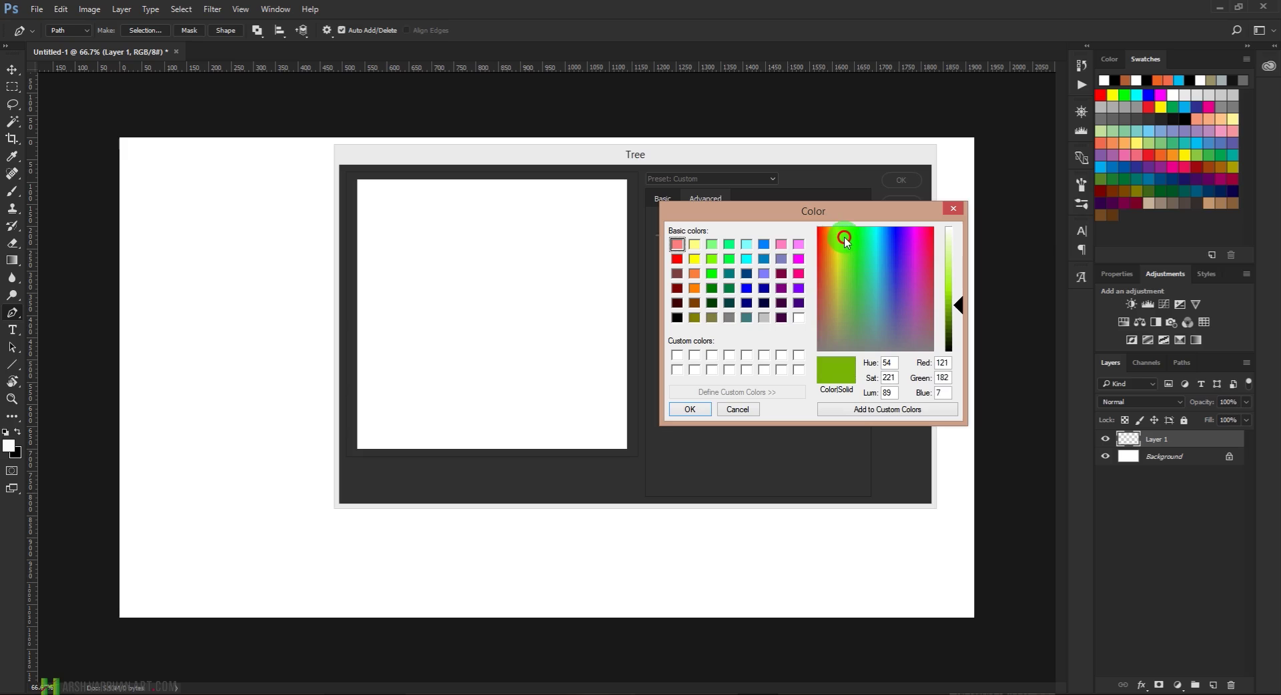
pyautogui.click(691, 408)
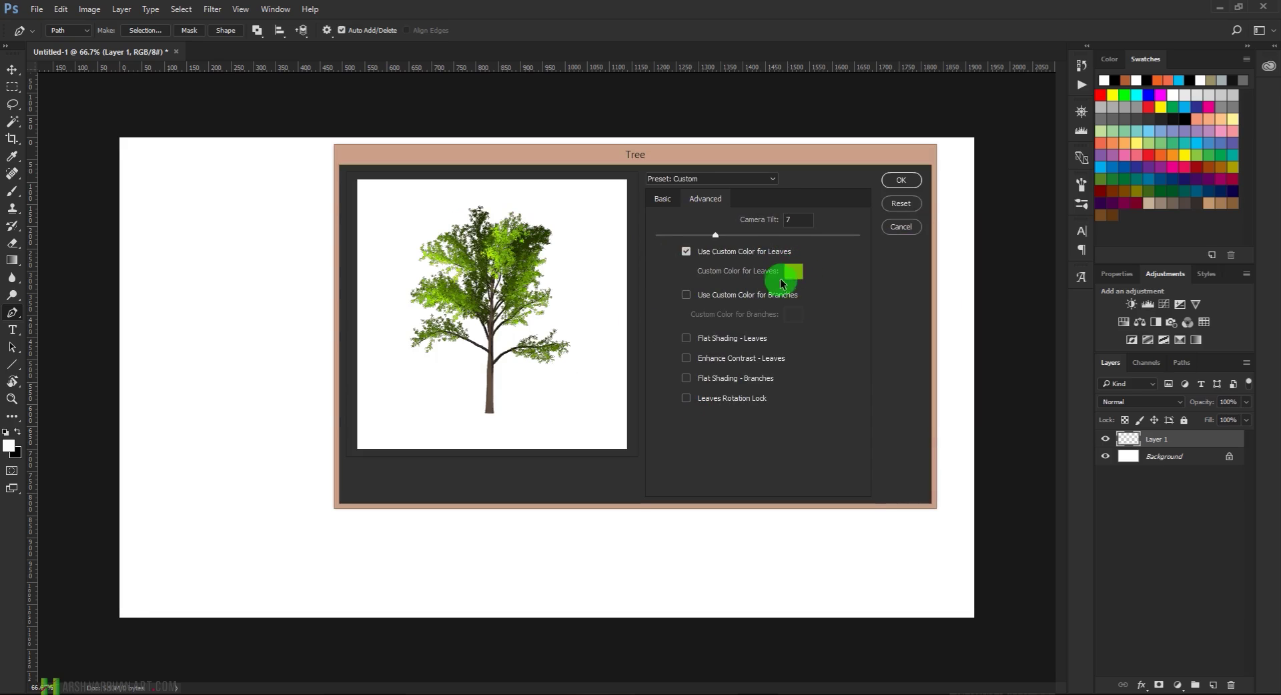
pyautogui.click(793, 272)
pyautogui.click(571, 215)
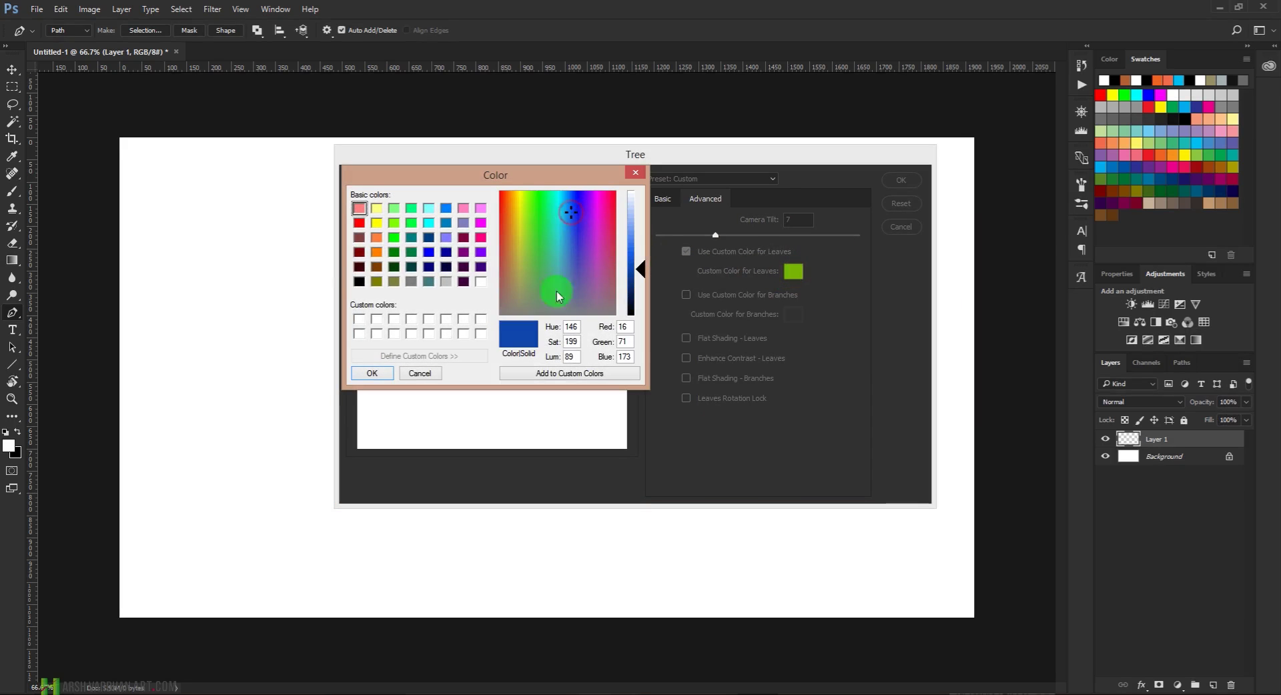
pyautogui.click(374, 372)
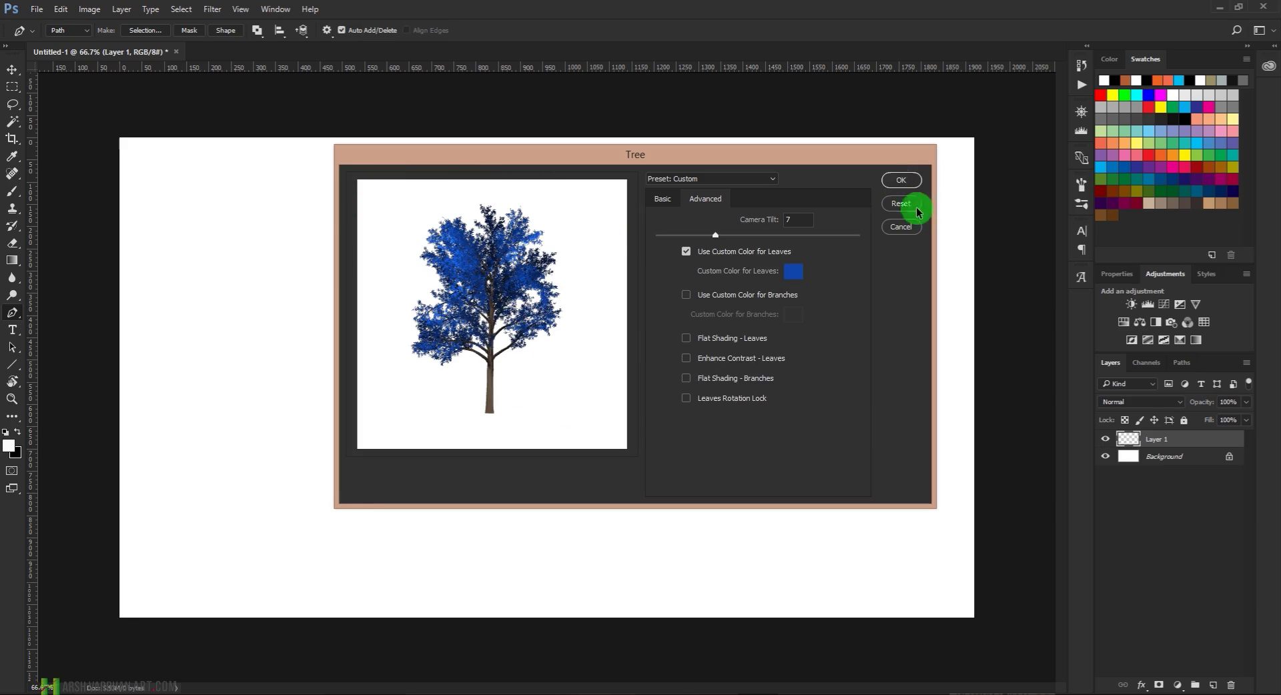
# Apply the Tree filter to render the tree onto Layer 1, then deselect the layer
pyautogui.click(901, 181)
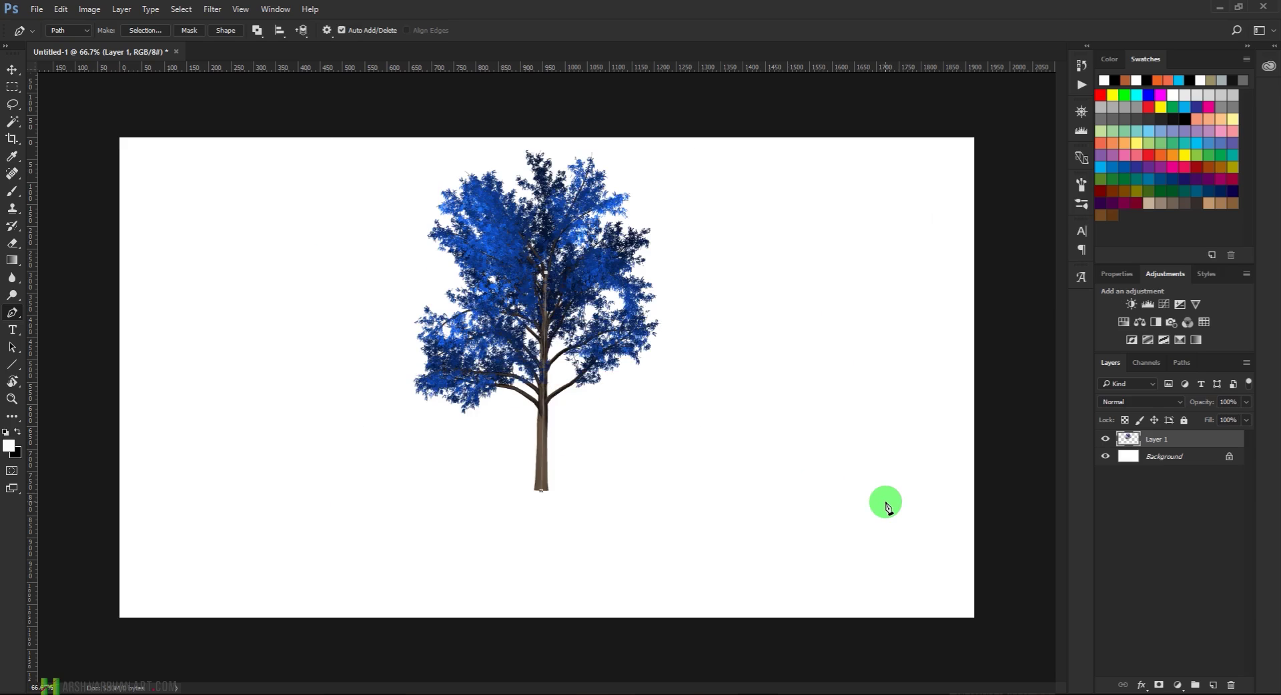
pyautogui.click(1167, 511)
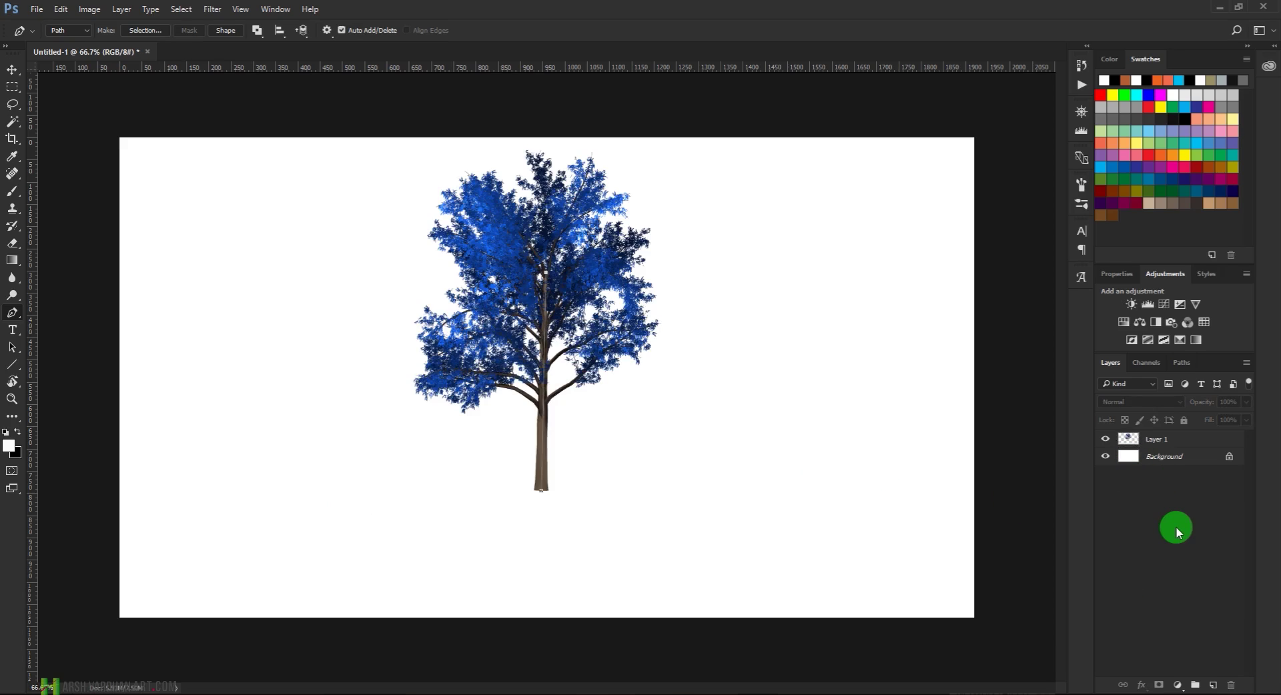